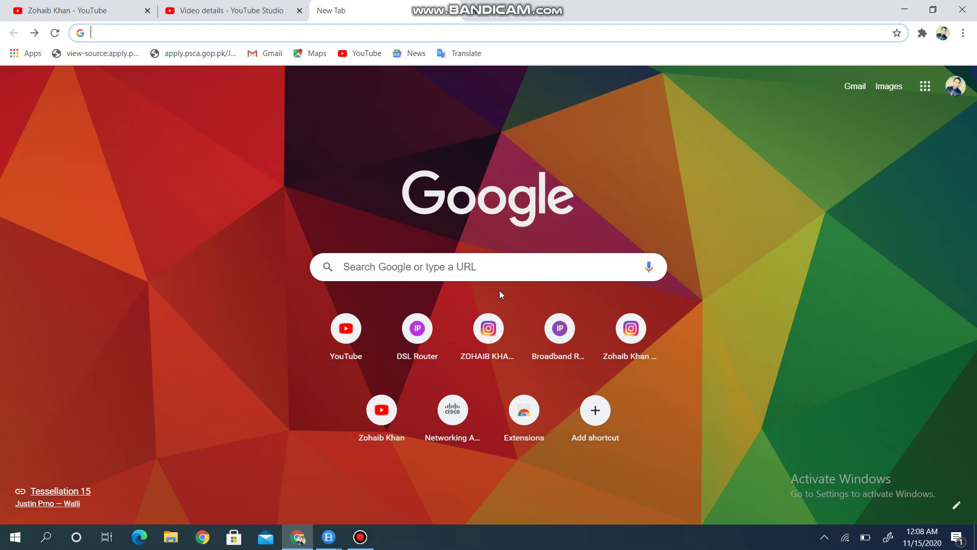
Step: Search Google for 'complaint register ptcl' and open the PTCL-Complaint Register result
{"action": "left_click", "coordinate": [502, 268]}
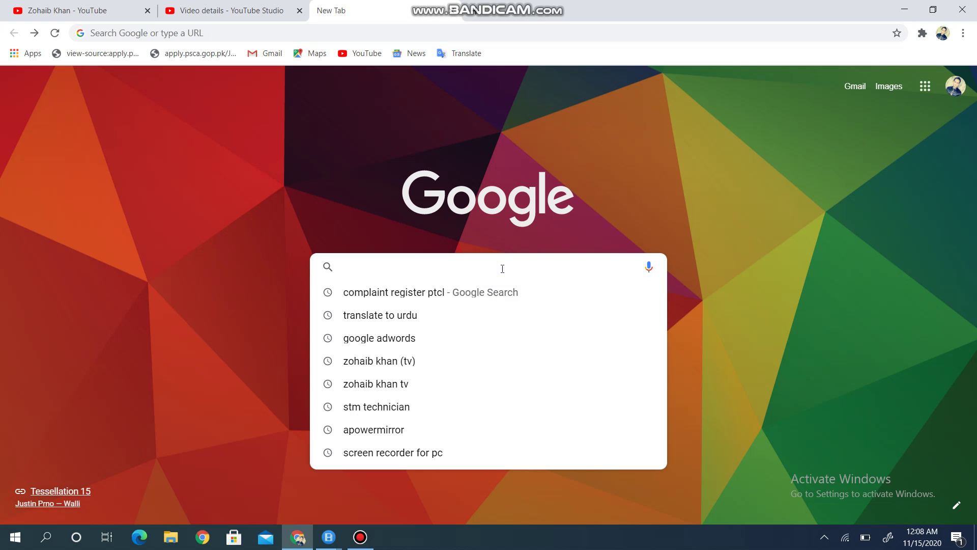
{"action": "left_click", "coordinate": [441, 293]}
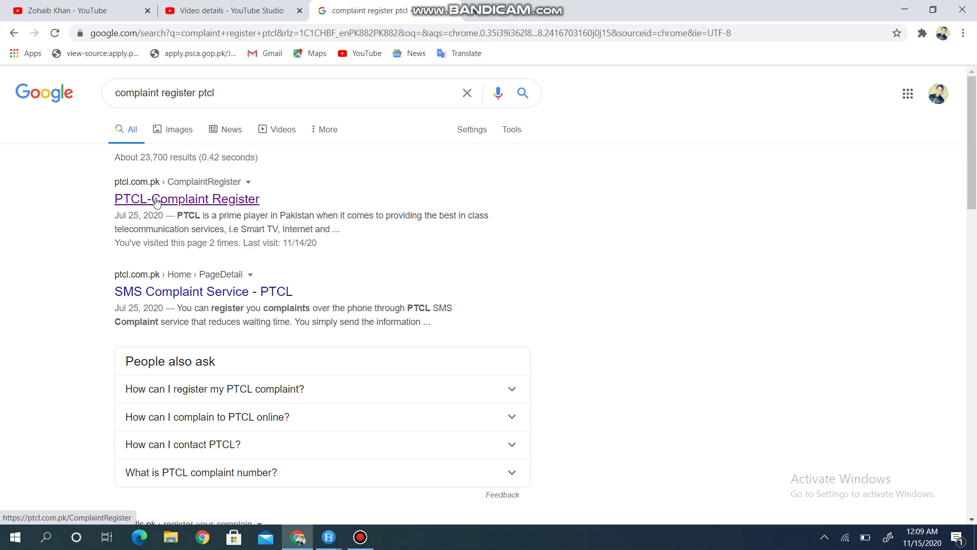
{"action": "left_click", "coordinate": [157, 202]}
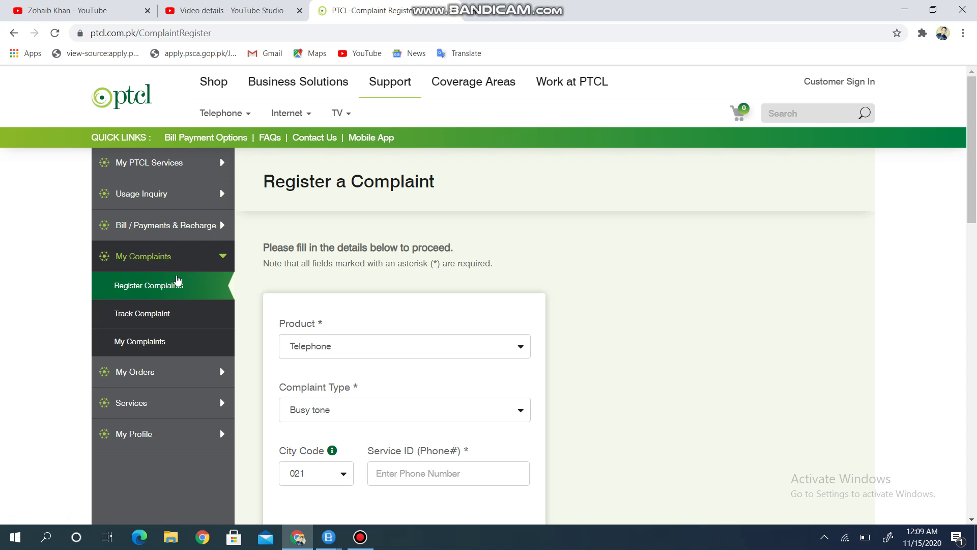
Step: Reload the Register Complaints form and scroll down to its Email and captcha fields
{"action": "left_click", "coordinate": [167, 287]}
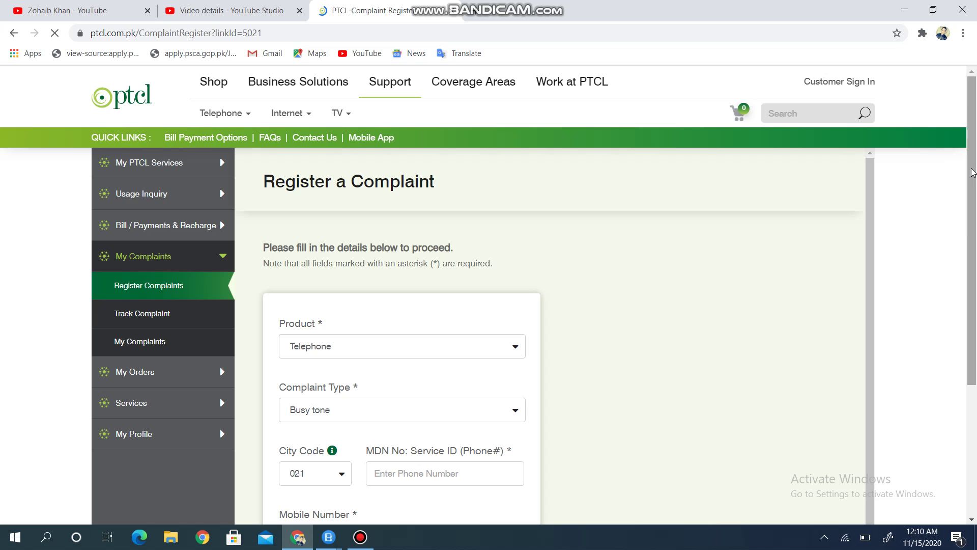
{"action": "left_click_drag", "start_coordinate": [970, 169], "coordinate": [968, 254]}
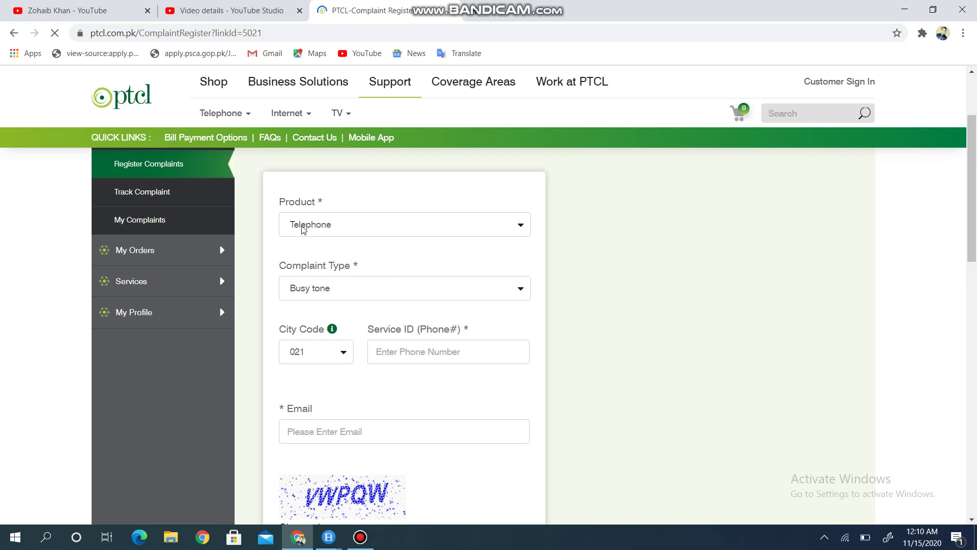
Step: Open the Product dropdown on the complaint form to list the product types
{"action": "left_click", "coordinate": [520, 225]}
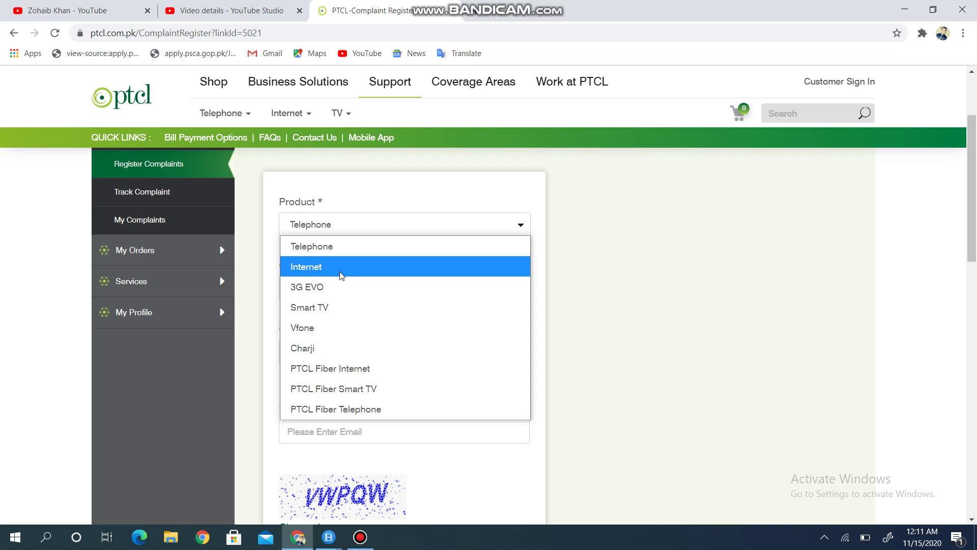
Step: Choose Internet as the product and Slow Browsing -Low Line as the complaint type
{"action": "left_click", "coordinate": [343, 267]}
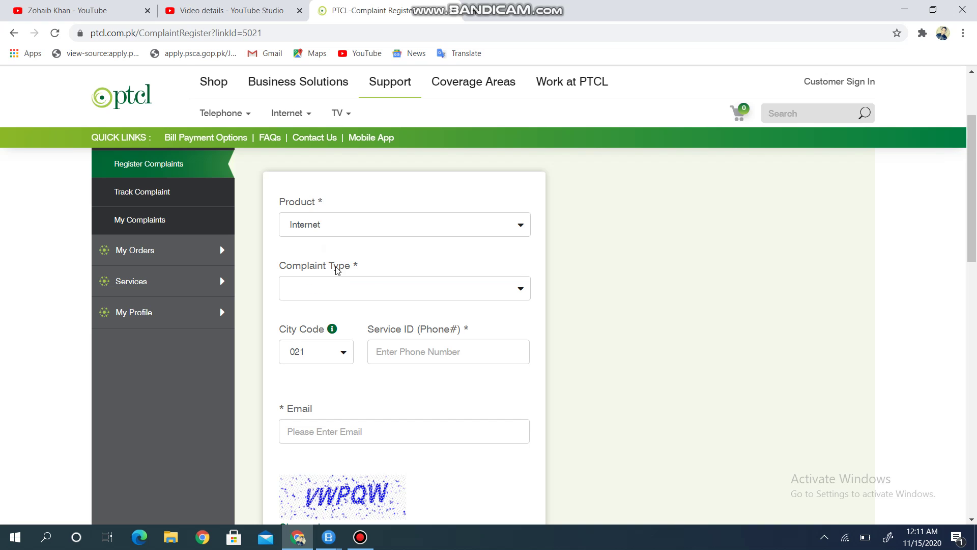
{"action": "left_click", "coordinate": [521, 291]}
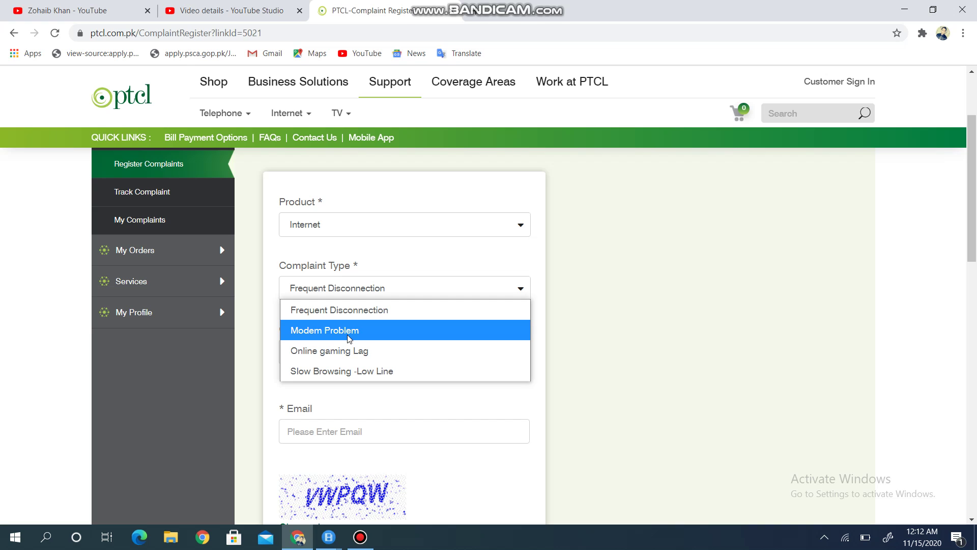
{"action": "left_click", "coordinate": [359, 374]}
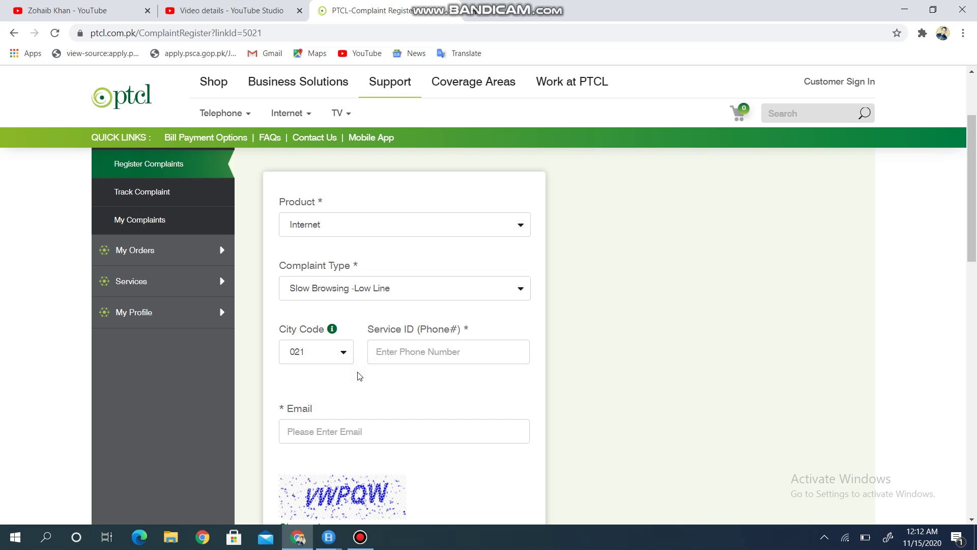
{"action": "left_click", "coordinate": [520, 225]}
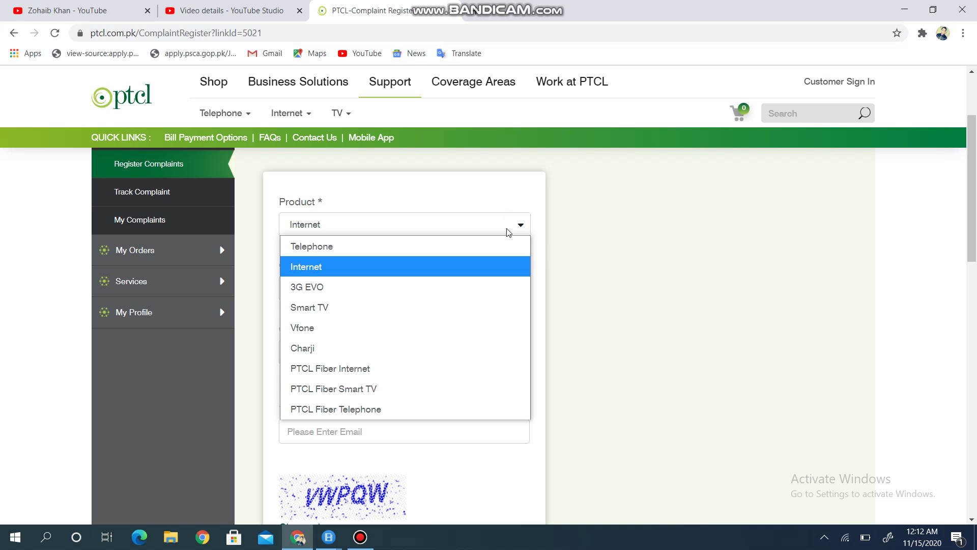
{"action": "left_click", "coordinate": [433, 244]}
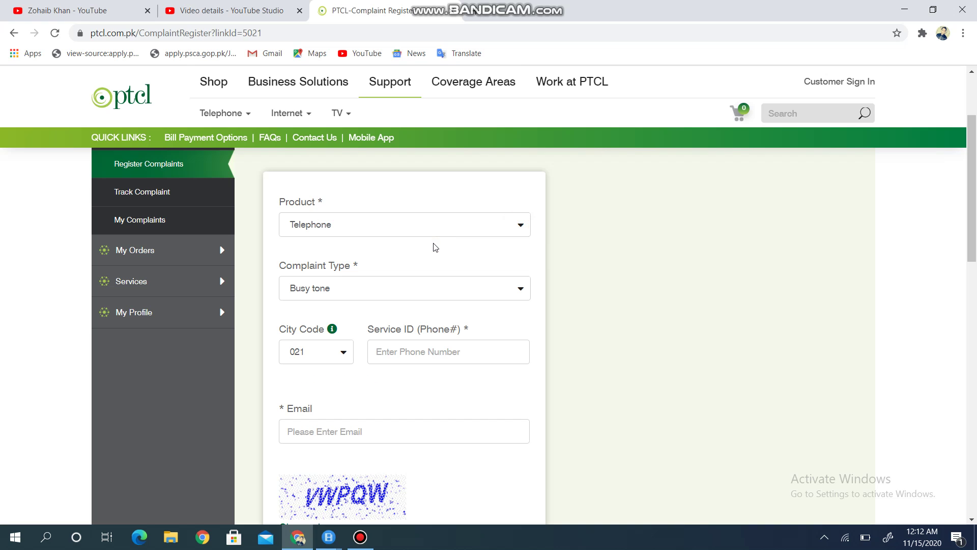
{"action": "left_click", "coordinate": [521, 289]}
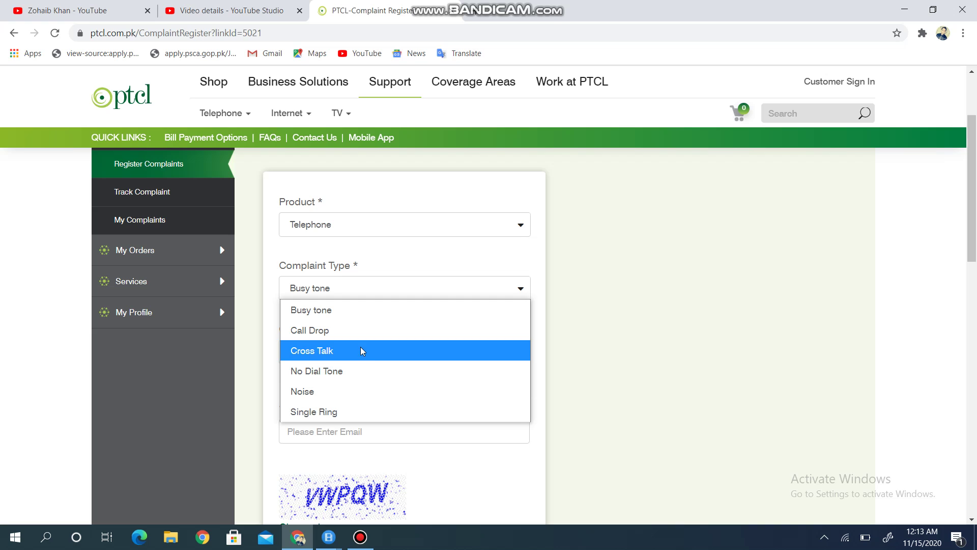
{"action": "left_click", "coordinate": [502, 255]}
{"action": "left_click", "coordinate": [521, 225]}
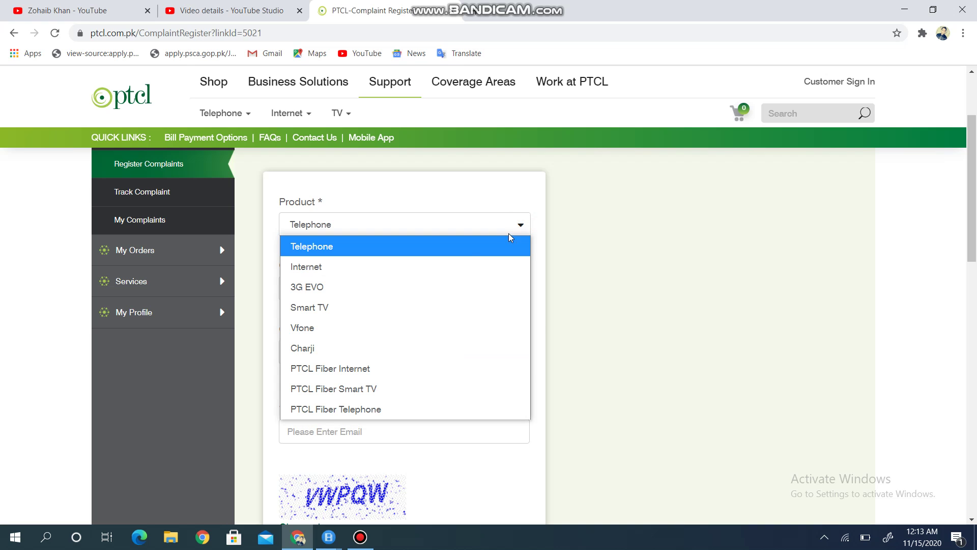
{"action": "left_click", "coordinate": [455, 264]}
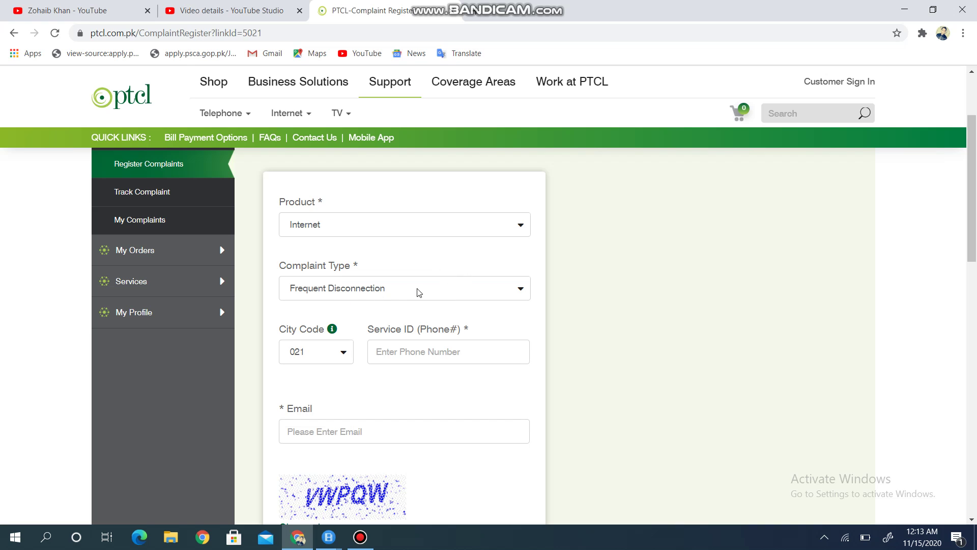
{"action": "left_click", "coordinate": [512, 290]}
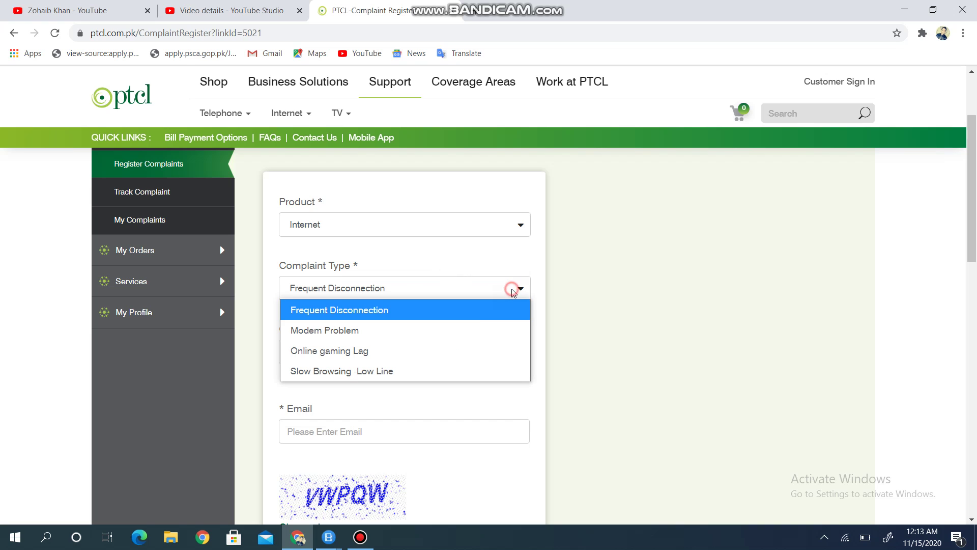
{"action": "left_click", "coordinate": [428, 370]}
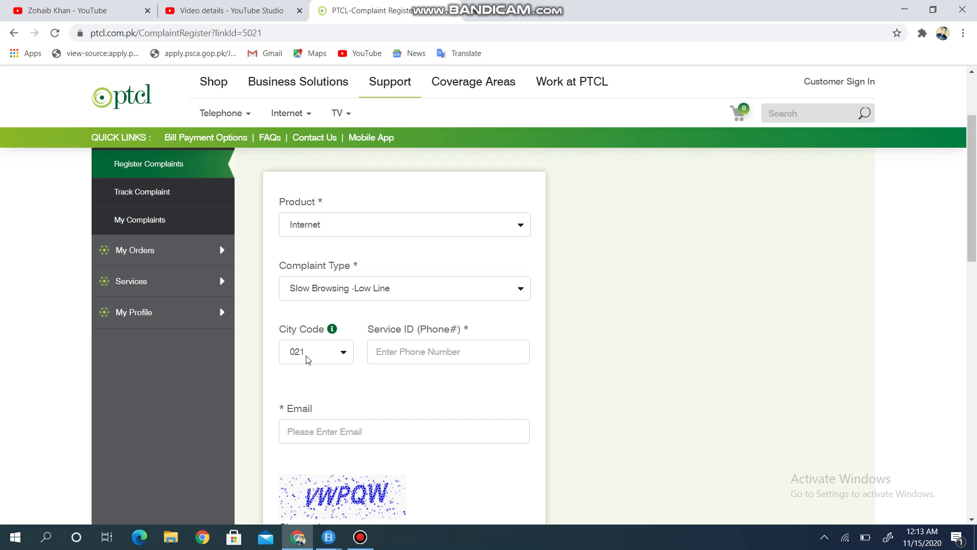
Step: Select city code 041 and enter the customer's phone number as the Service ID
{"action": "left_click", "coordinate": [344, 356]}
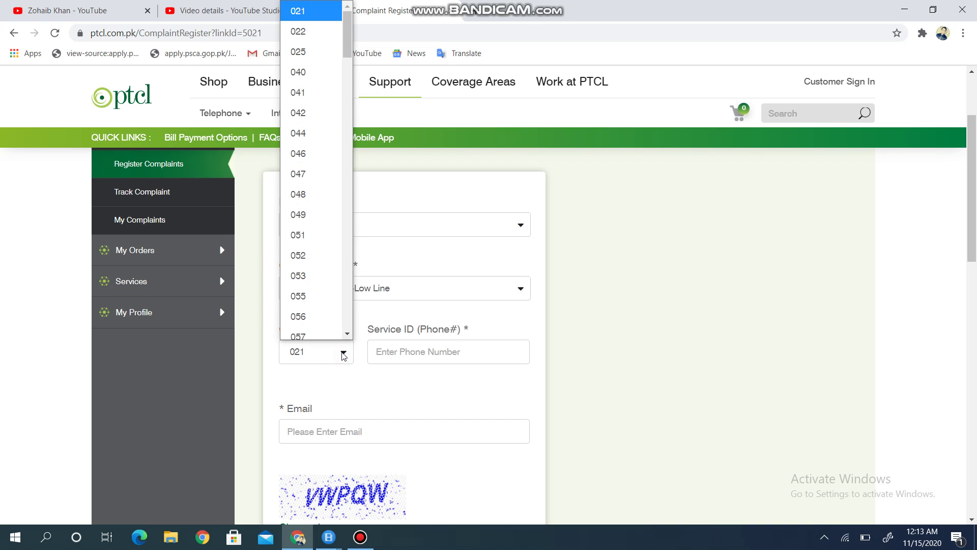
{"action": "left_click", "coordinate": [309, 85]}
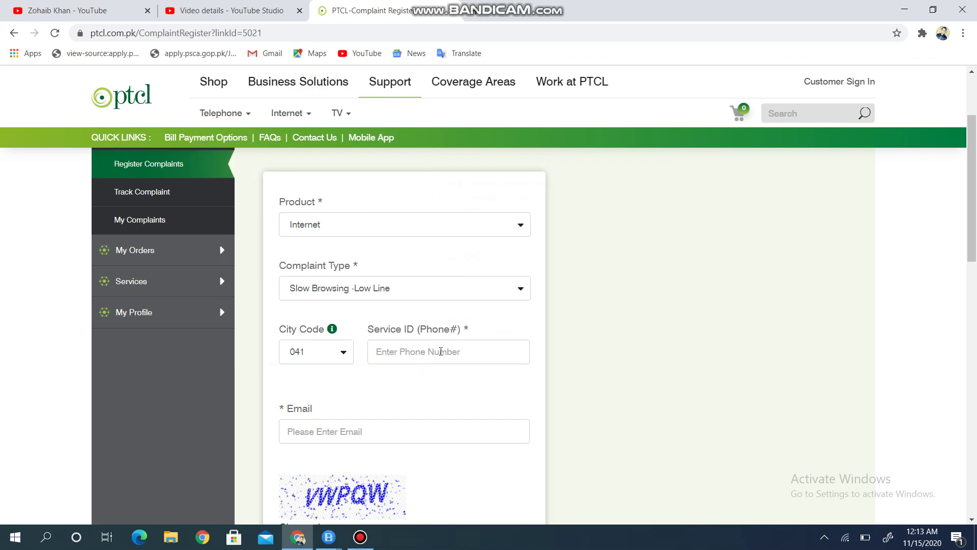
{"action": "left_click", "coordinate": [440, 350]}
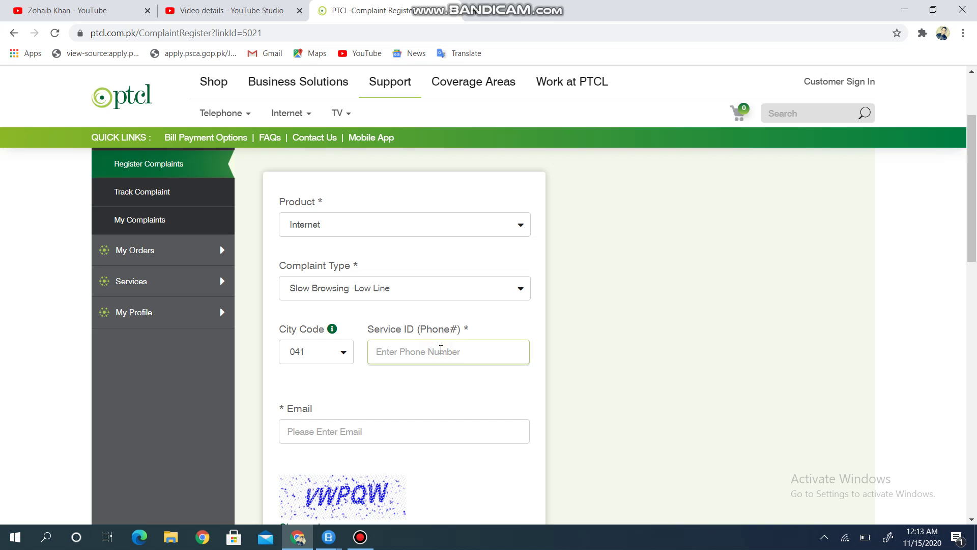
Step: Enter the customer's e-mail address in the complaint form's Email field
{"action": "left_click", "coordinate": [324, 431]}
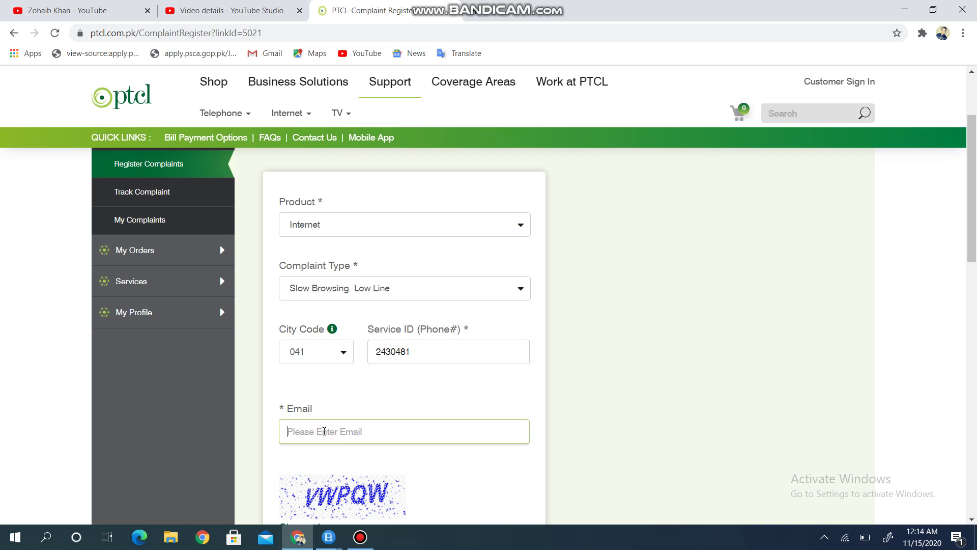
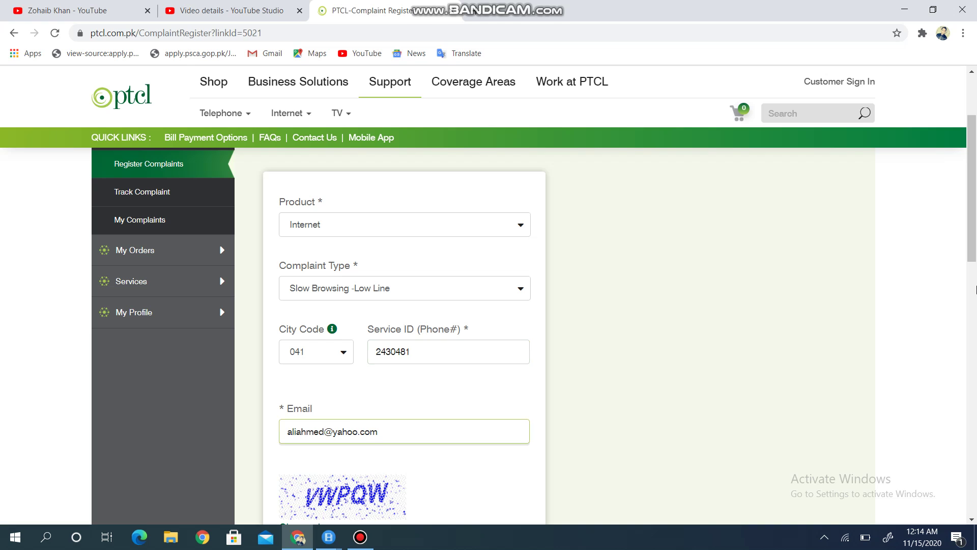
Step: Type the characters shown in the captcha image into the captcha box
{"action": "left_click_drag", "start_coordinate": [974, 244], "coordinate": [971, 295]}
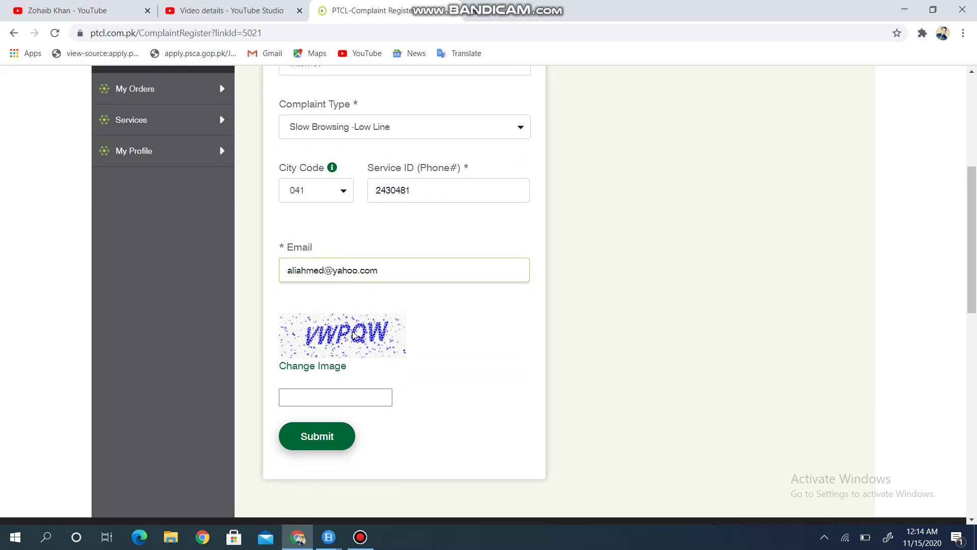
{"action": "left_click", "coordinate": [303, 395]}
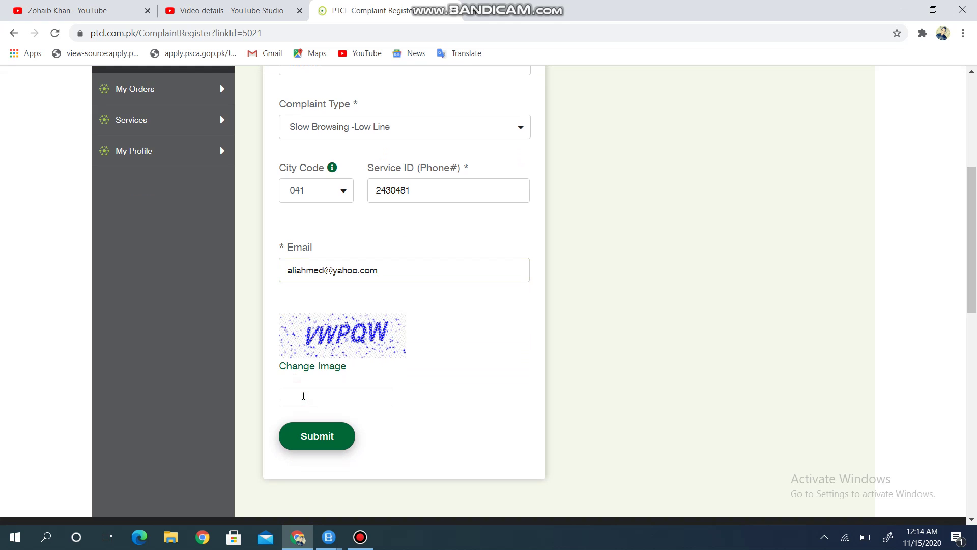
{"action": "type", "text": "VWPQW"}
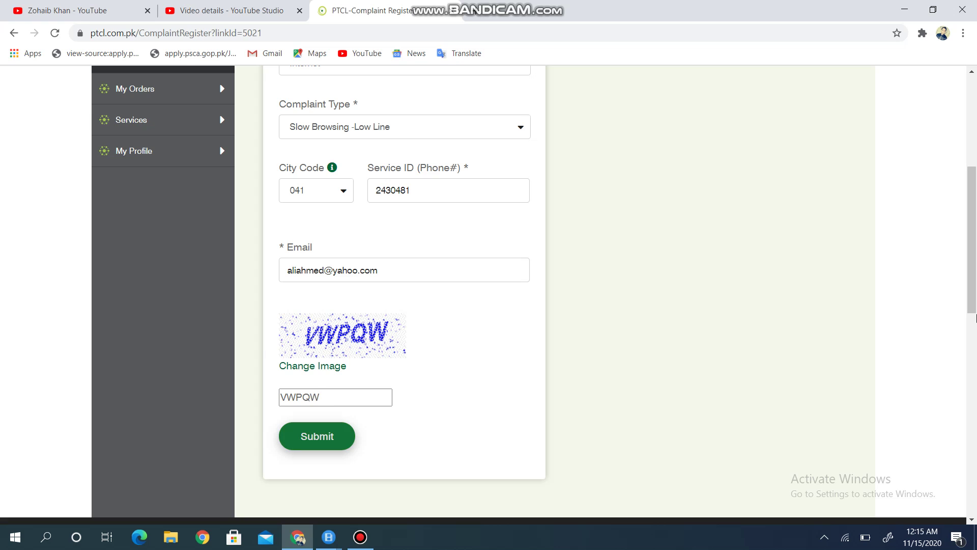
Step: Go to Track Complaint under My Complaints in the left sidebar
{"action": "scroll", "coordinate": [213, 247], "scroll_direction": "up", "scroll_amount": 5}
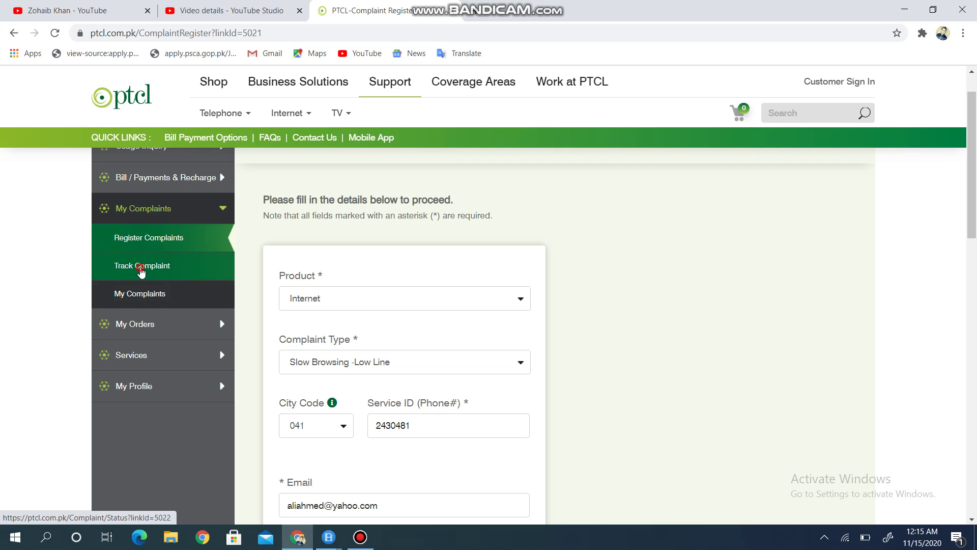
{"action": "left_click", "coordinate": [141, 270]}
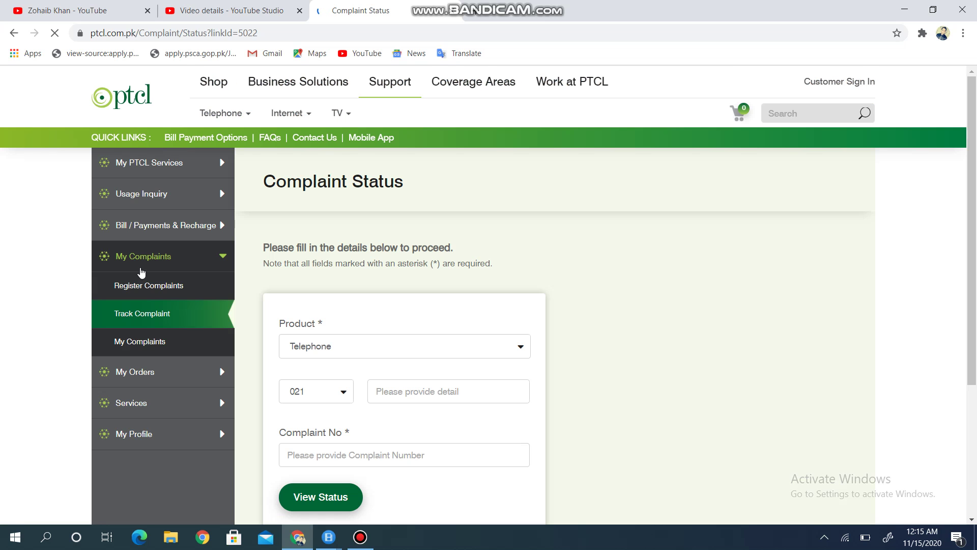
Step: On the tracking form, choose Internet, area code 041, and enter the customer's phone number
{"action": "left_click", "coordinate": [518, 350]}
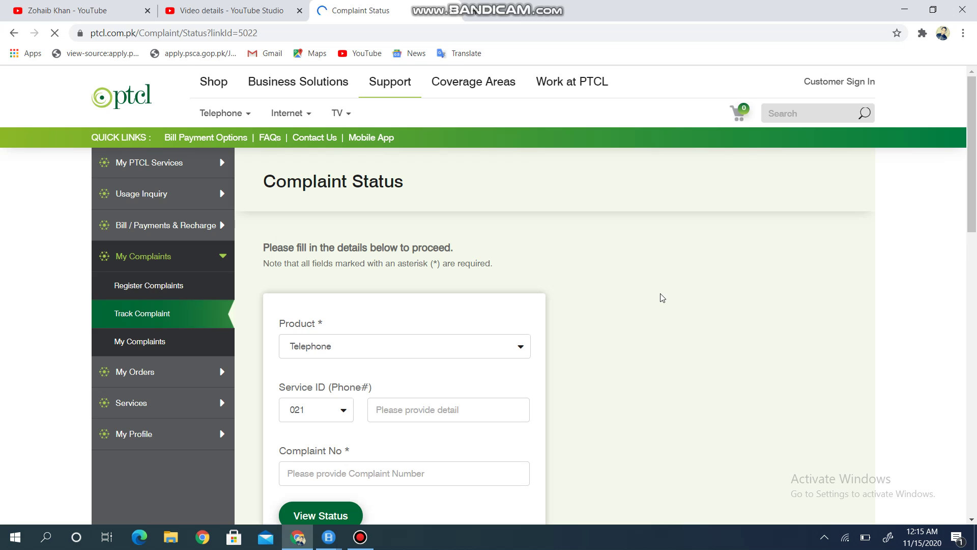
{"action": "left_click", "coordinate": [517, 348]}
{"action": "left_click", "coordinate": [410, 180]}
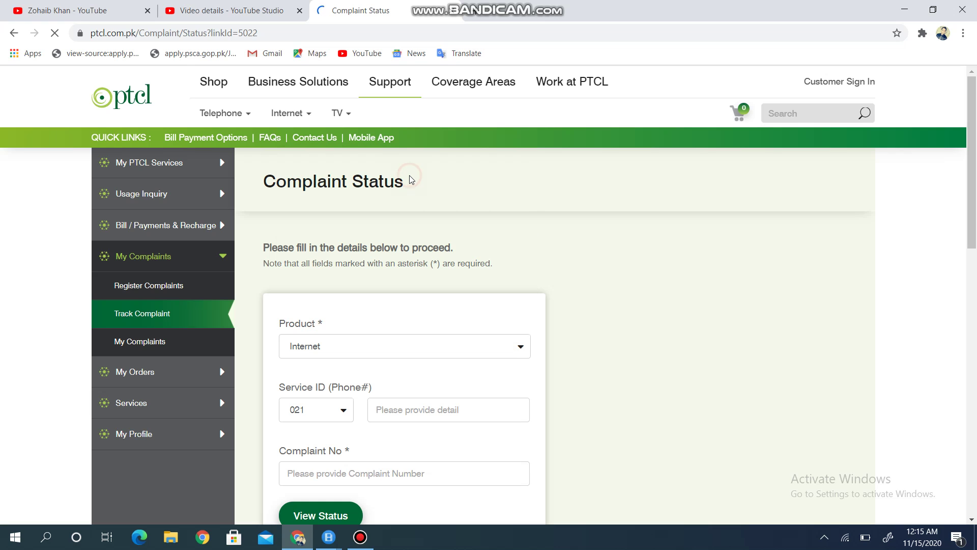
{"action": "left_click", "coordinate": [344, 412]}
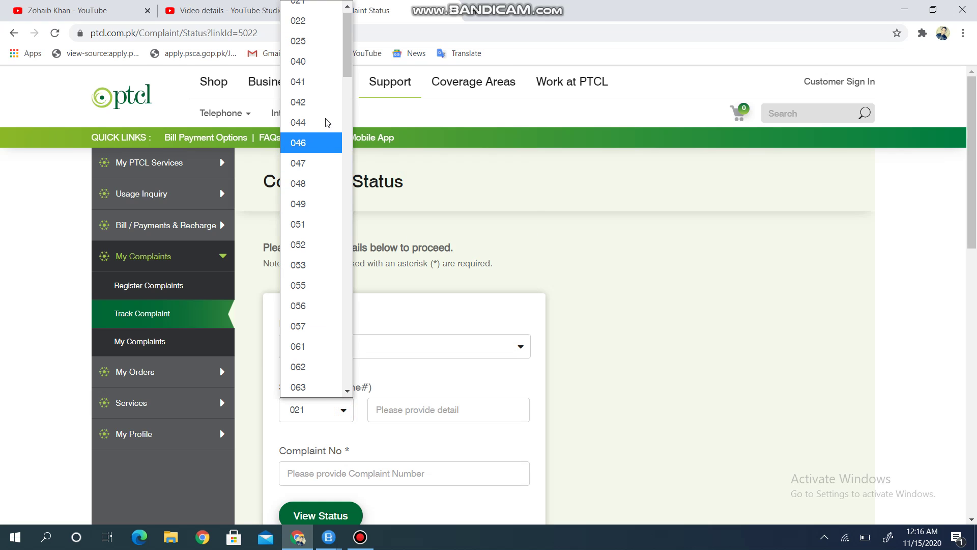
{"action": "left_click", "coordinate": [326, 94]}
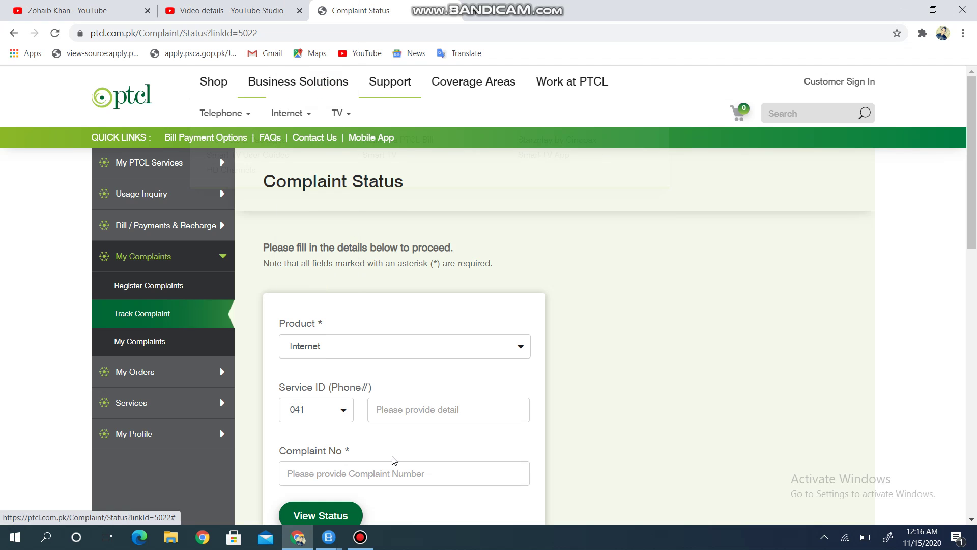
{"action": "left_click", "coordinate": [400, 408]}
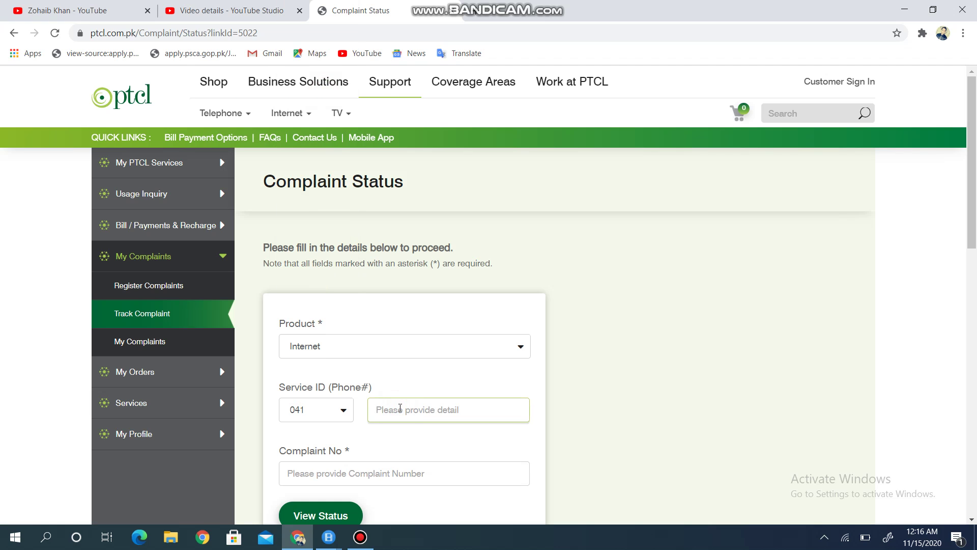
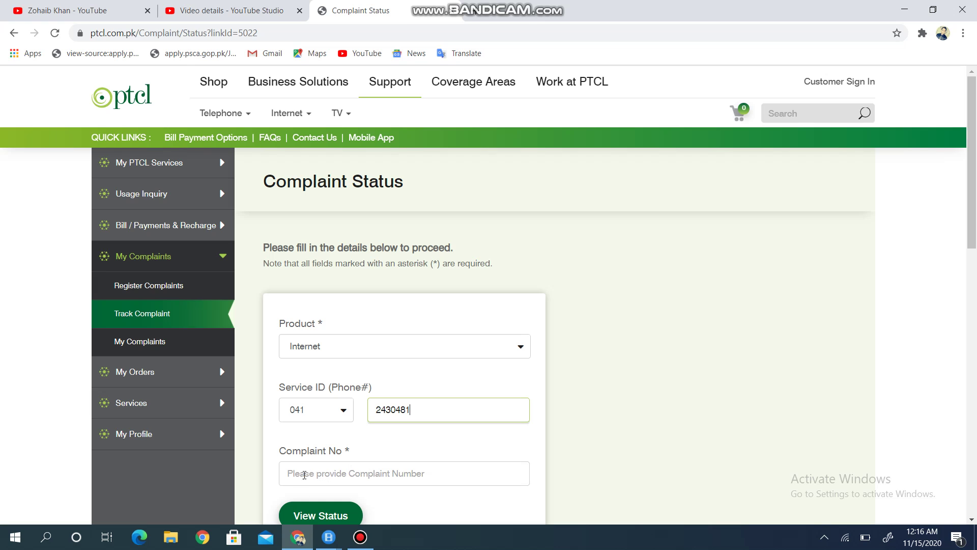
{"action": "left_click", "coordinate": [303, 474]}
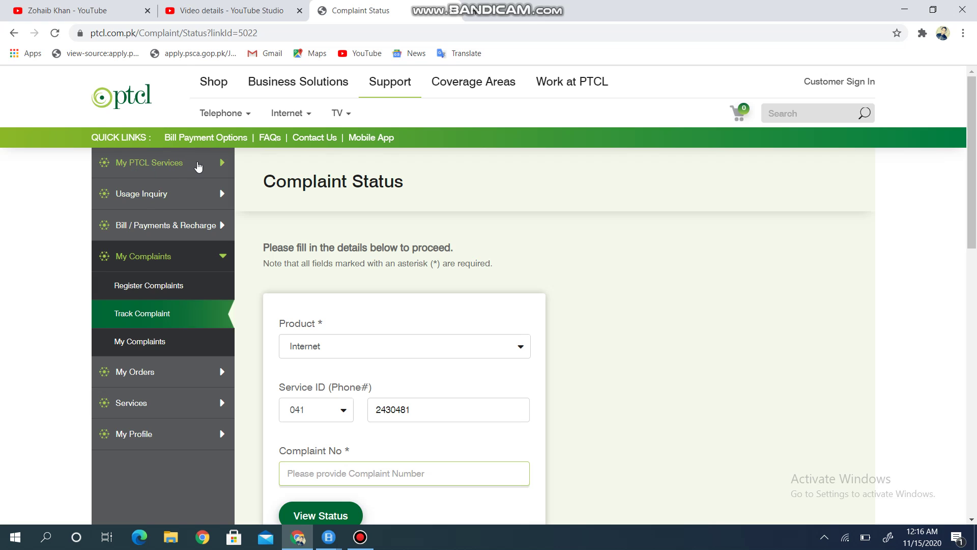
Step: Expand My PTCL Services, Usage Inquiry and Bill / Payments & Recharge in the sidebar
{"action": "left_click", "coordinate": [199, 167]}
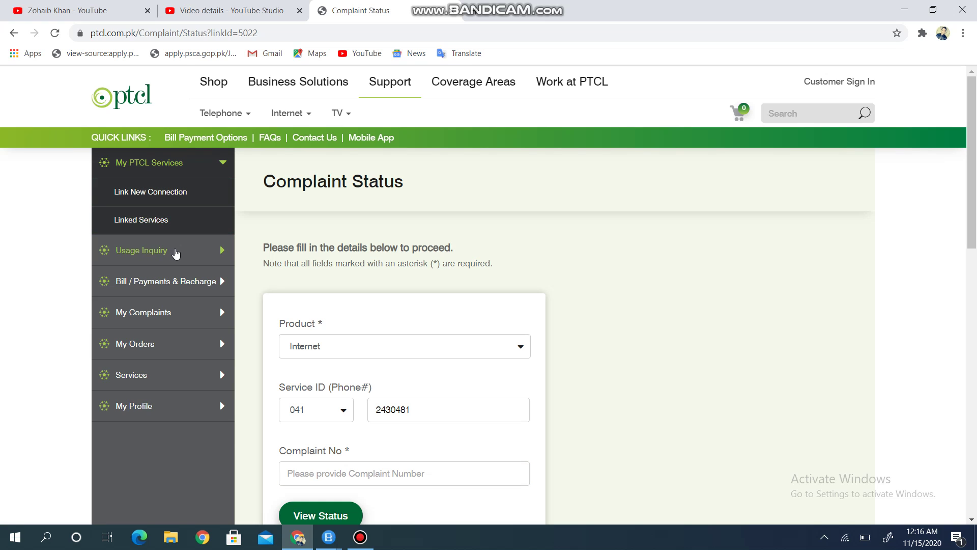
{"action": "left_click", "coordinate": [176, 253]}
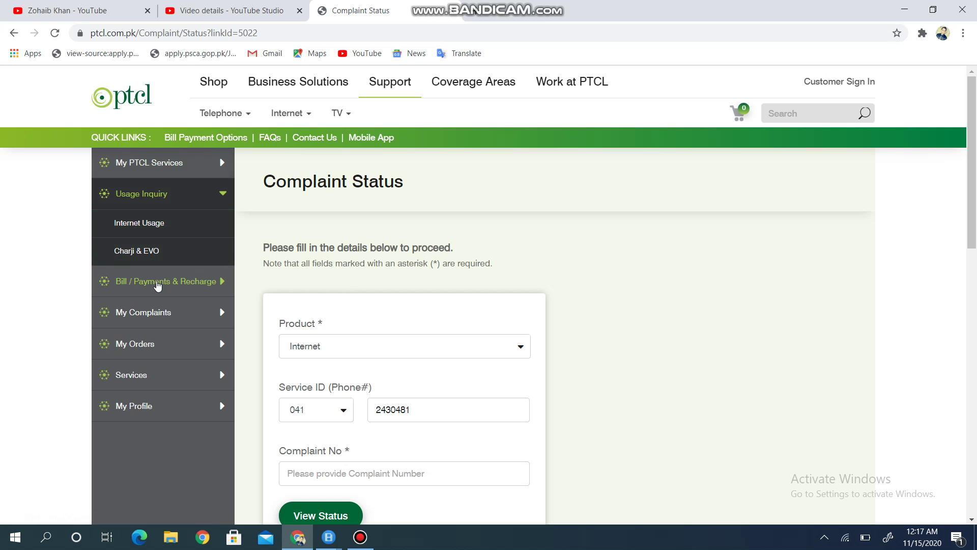
{"action": "left_click", "coordinate": [158, 283]}
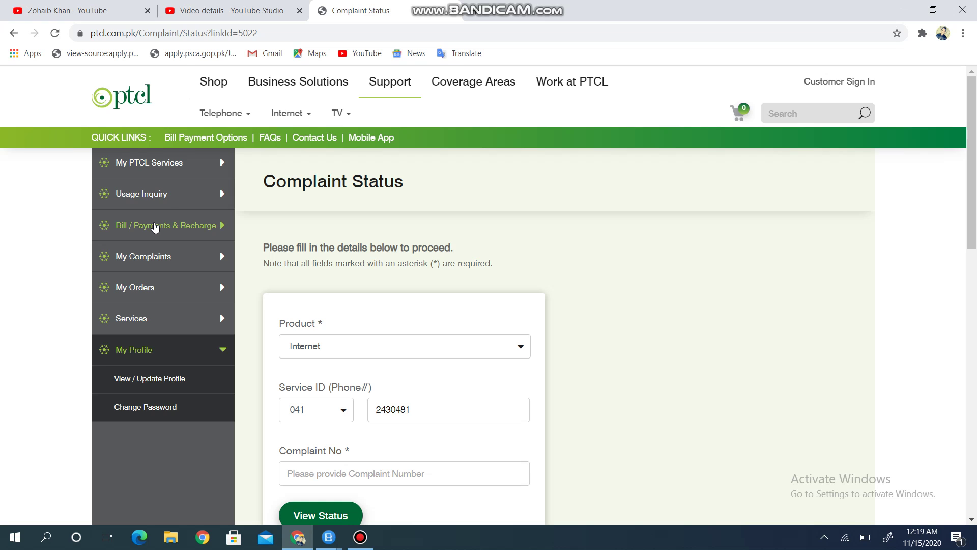
{"action": "left_click", "coordinate": [155, 225]}
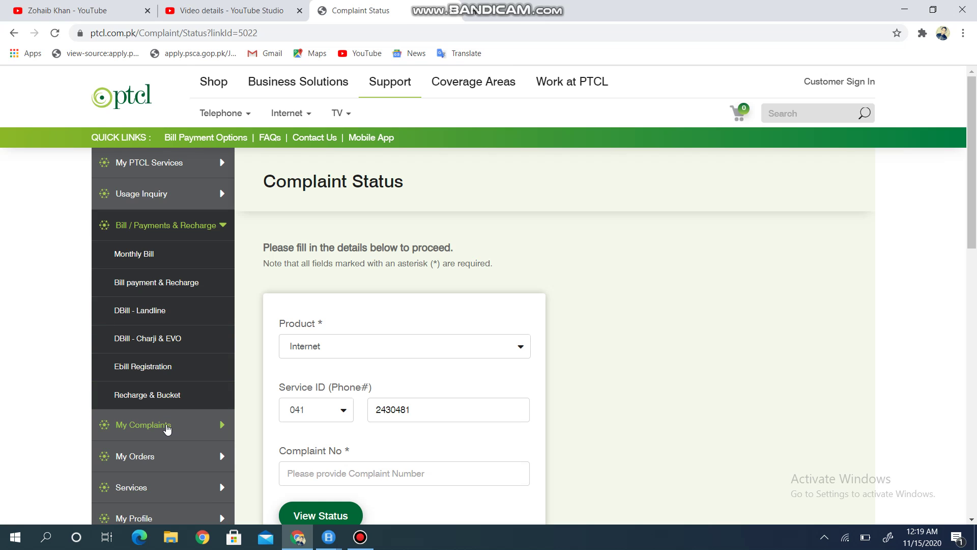
Step: In the sidebar, reopen My Complaints, then expand My Orders to show its tracking, past-order and wishlist options
{"action": "left_click", "coordinate": [167, 426]}
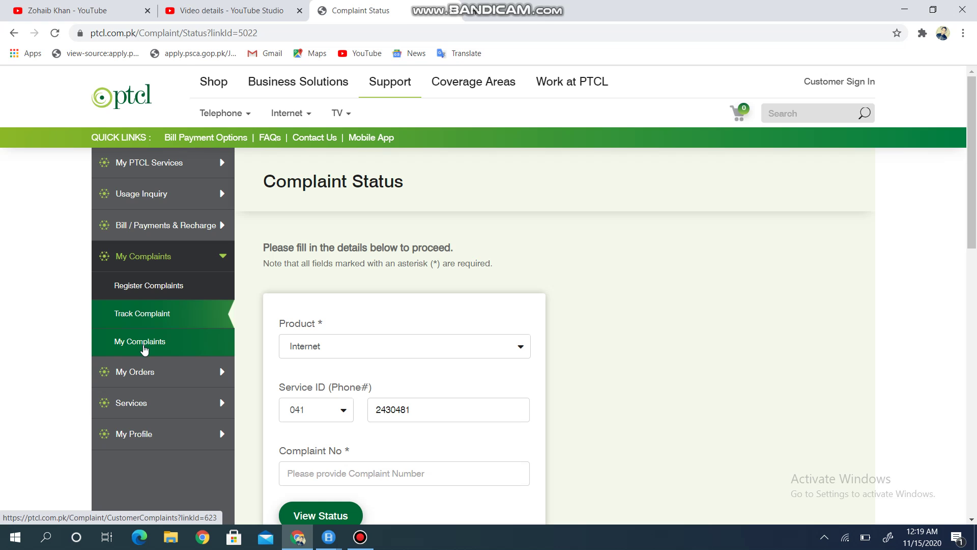
{"action": "left_click", "coordinate": [146, 376]}
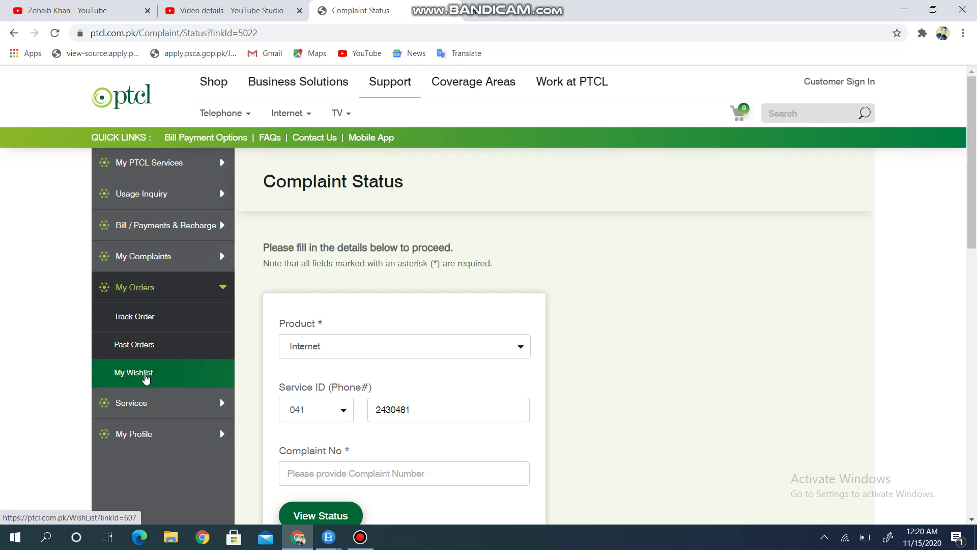